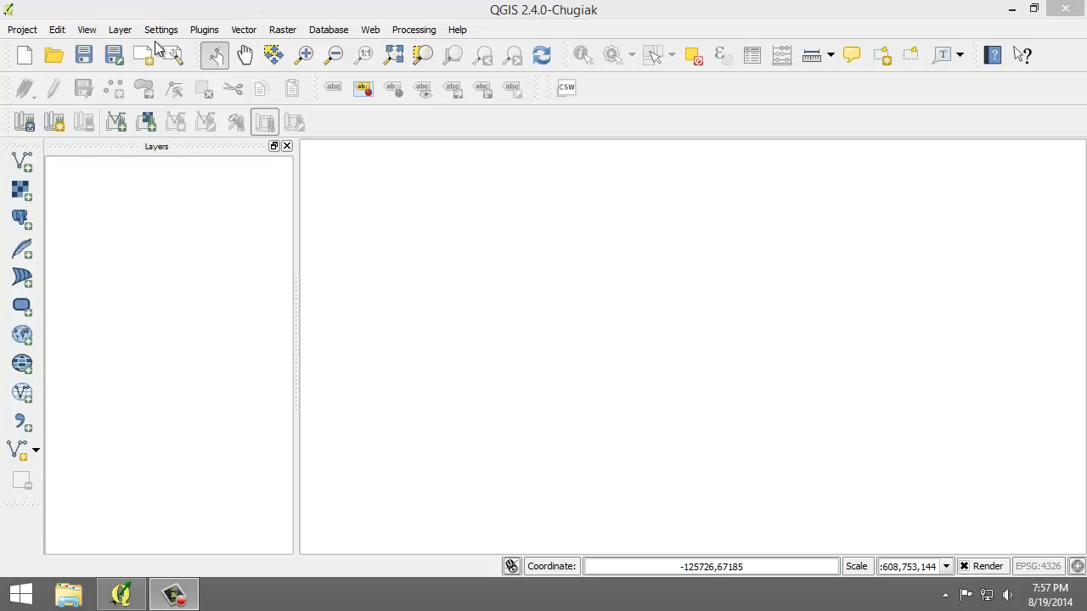
Open the GRASS mapset user2 in location Lab3Data of the C:\GST 105 database
{"action": "left_click", "coordinate": [26, 125]}
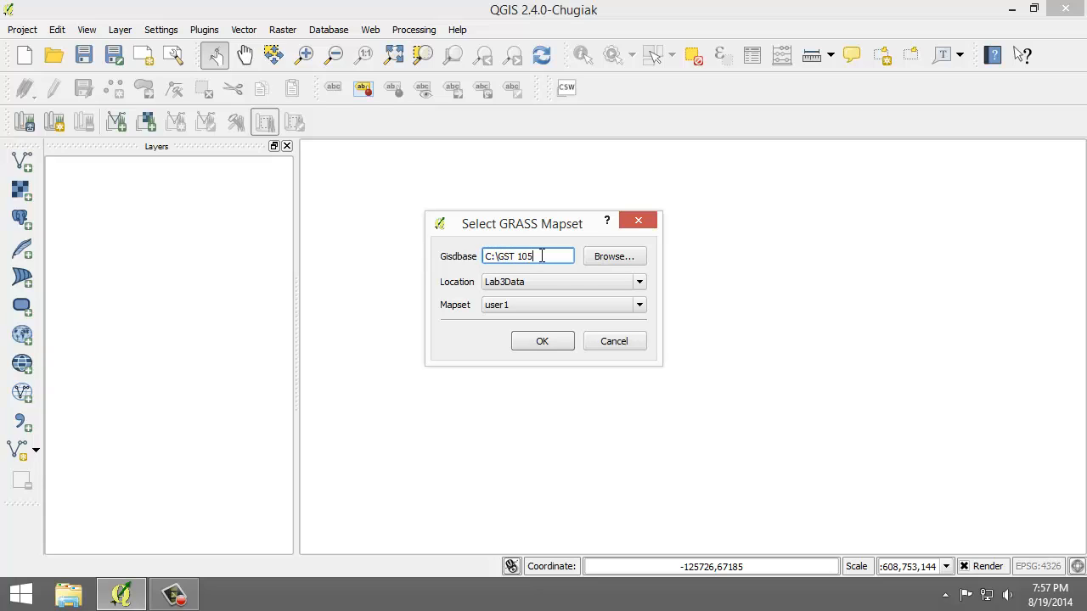
{"action": "left_click_drag", "start_coordinate": [542, 256], "coordinate": [485, 258]}
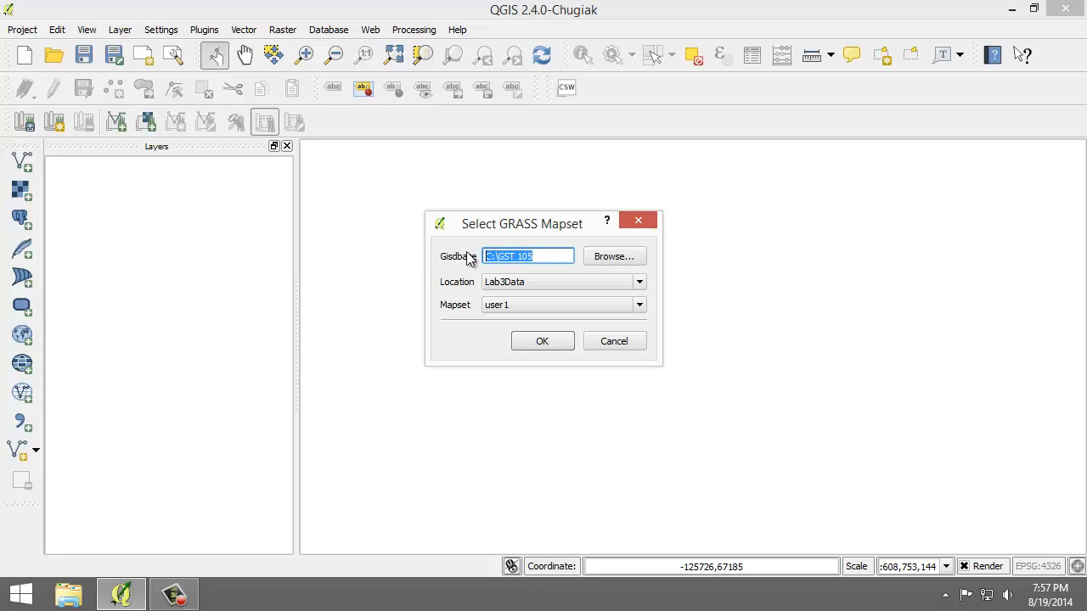
{"action": "left_click", "coordinate": [529, 303]}
{"action": "left_click", "coordinate": [518, 340]}
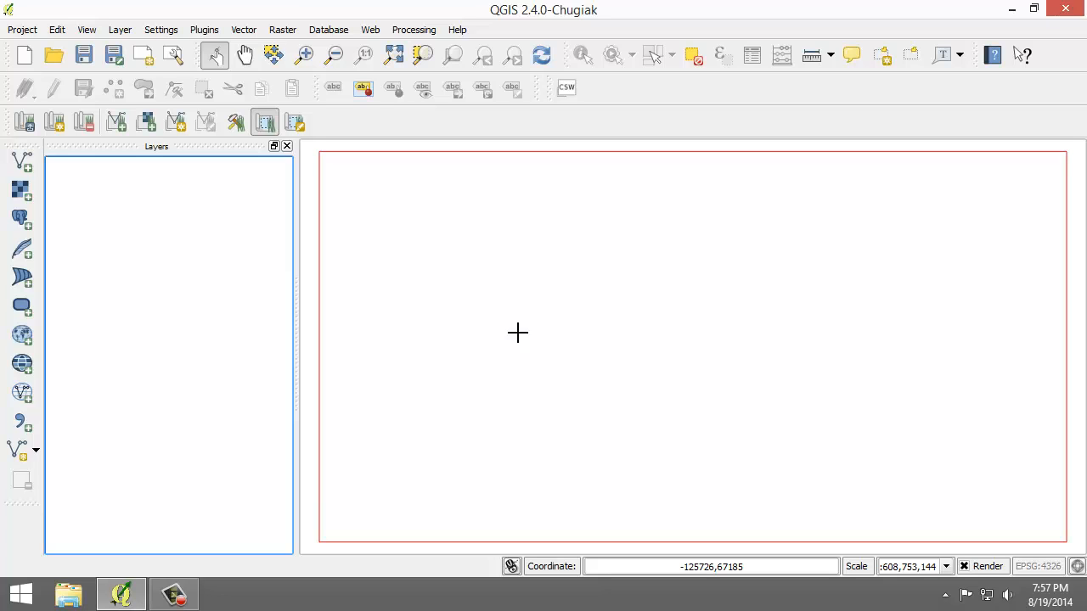
Add the rasters subset1, subset2, subset3 and subset4 from the user2 mapset to the map using GRASS Tools
{"action": "left_click", "coordinate": [235, 122]}
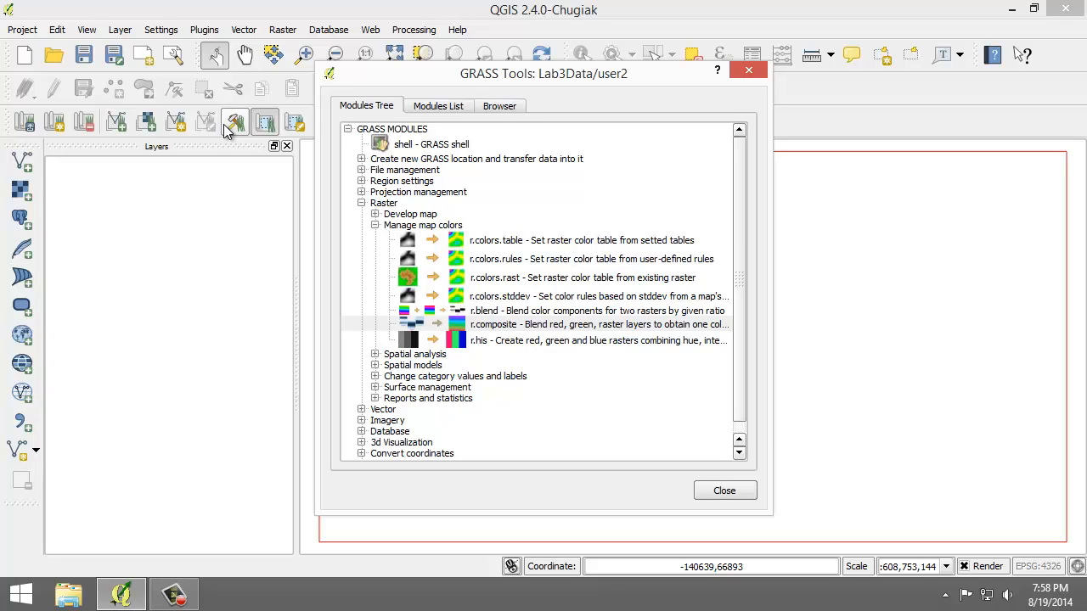
{"action": "left_click", "coordinate": [499, 113]}
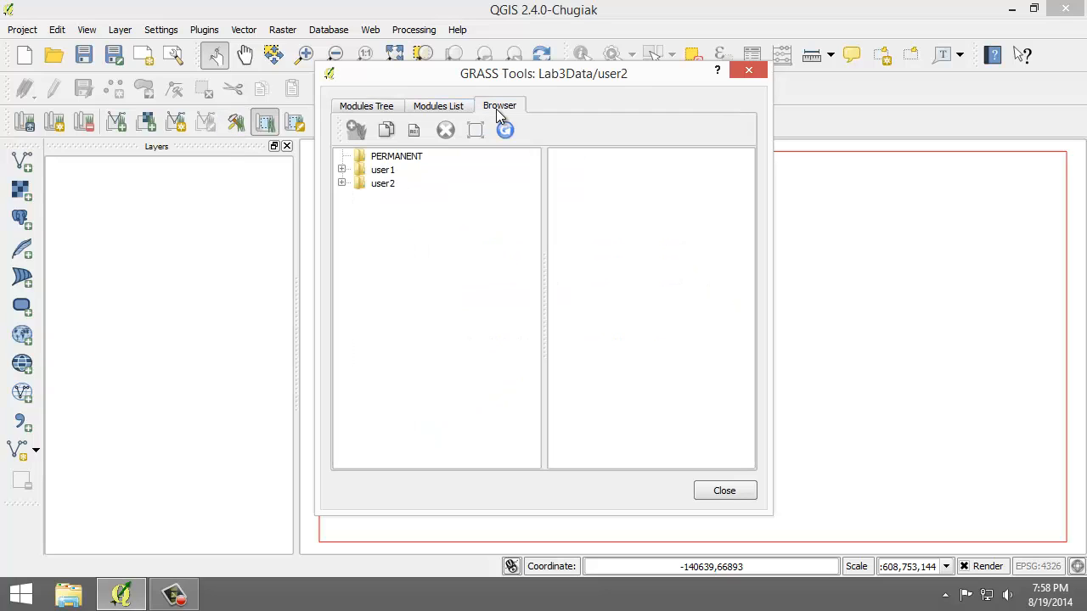
{"action": "left_click", "coordinate": [341, 183]}
{"action": "left_click", "coordinate": [359, 197]}
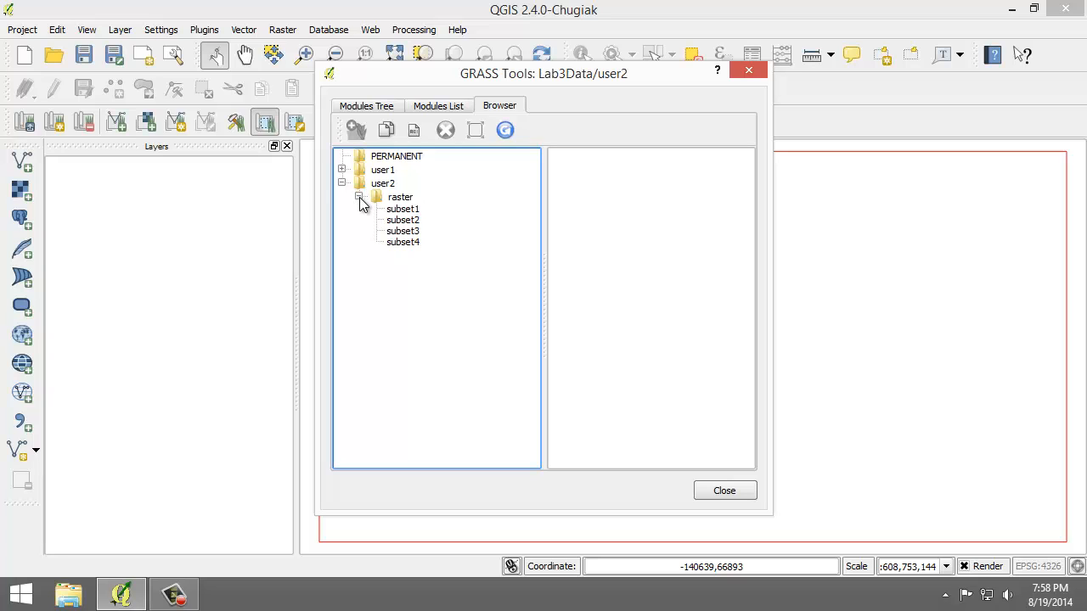
{"action": "left_click", "coordinate": [406, 210]}
{"action": "left_click", "coordinate": [409, 222], "text": "ctrl"}
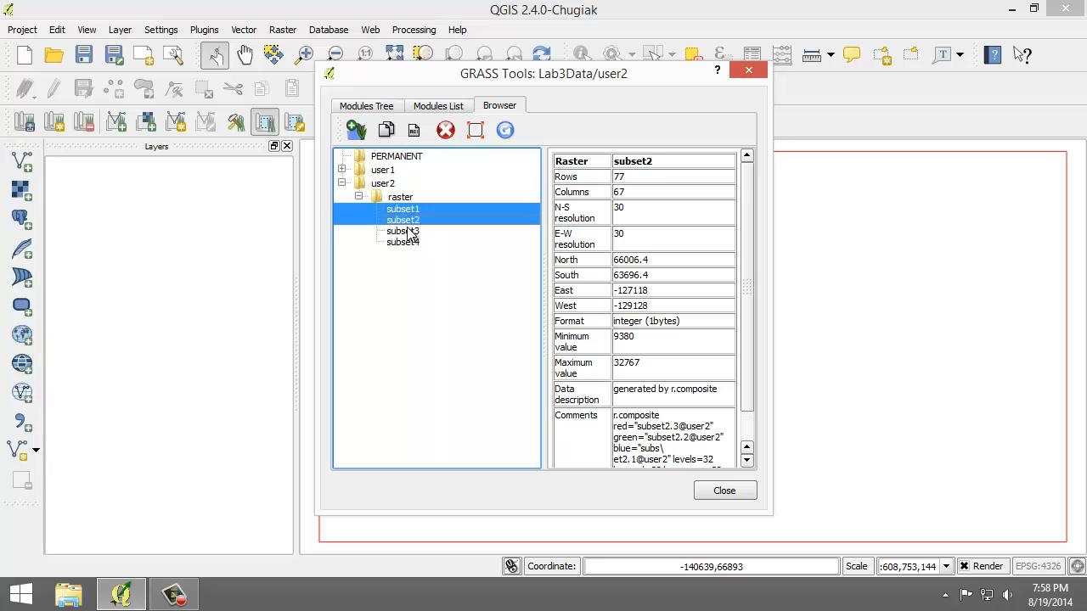
{"action": "left_click", "coordinate": [411, 233], "text": "ctrl"}
{"action": "left_click", "coordinate": [413, 242], "text": "ctrl"}
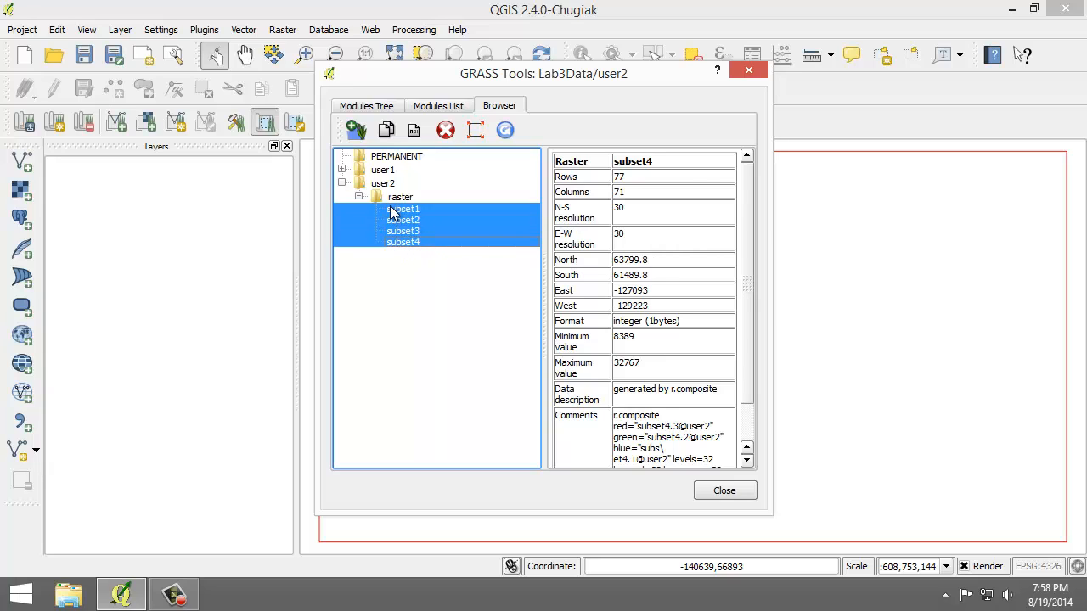
{"action": "left_click", "coordinate": [353, 129]}
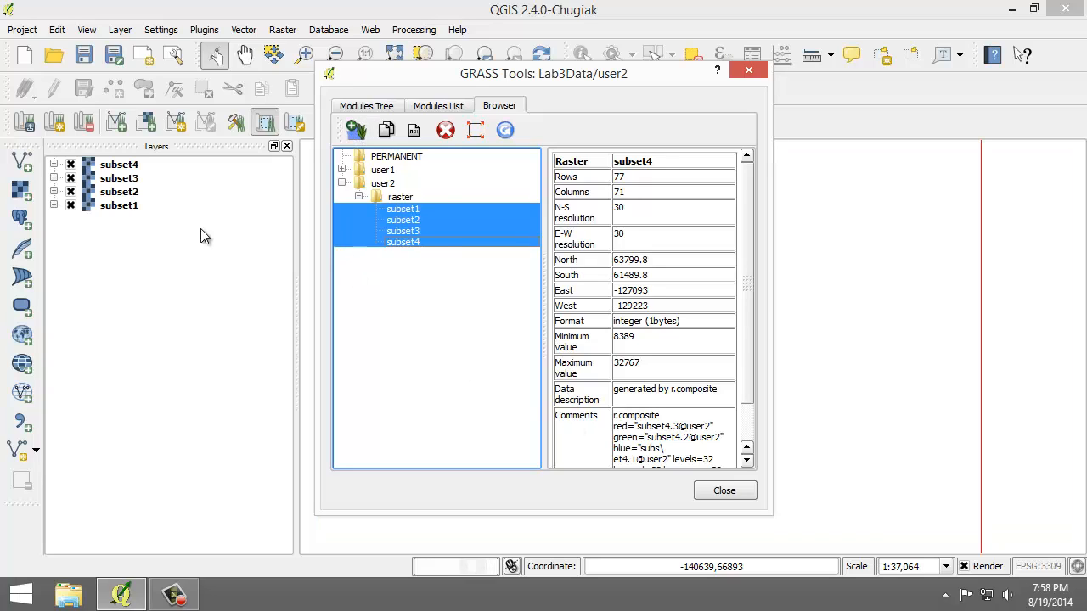
{"action": "left_click", "coordinate": [722, 491]}
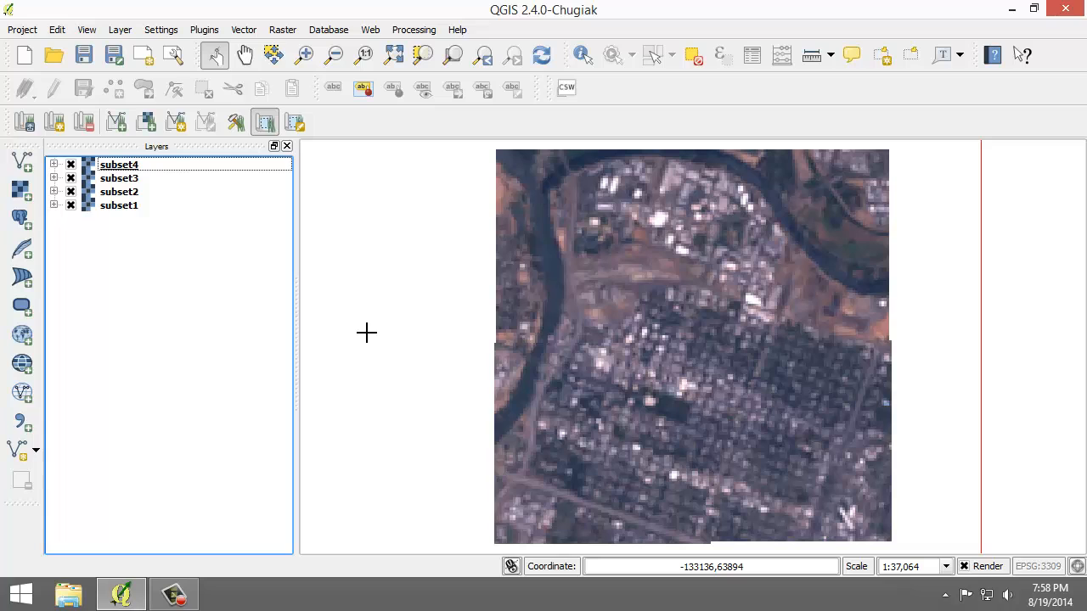
Filter the GRASS modules by "region" and open the g.region.multiple.raster module
{"action": "left_click", "coordinate": [237, 131]}
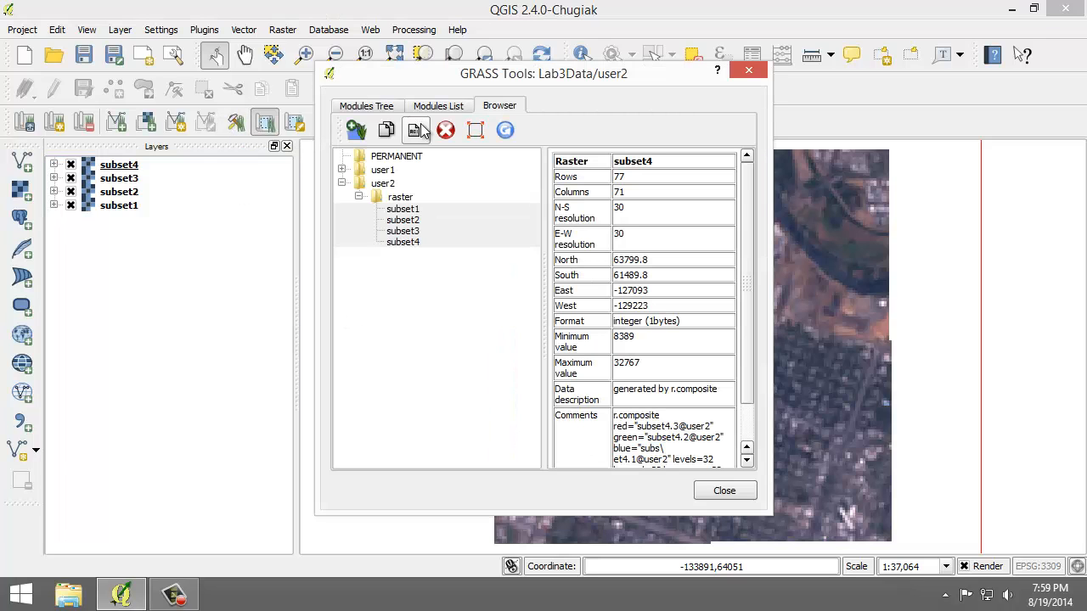
{"action": "left_click", "coordinate": [425, 111]}
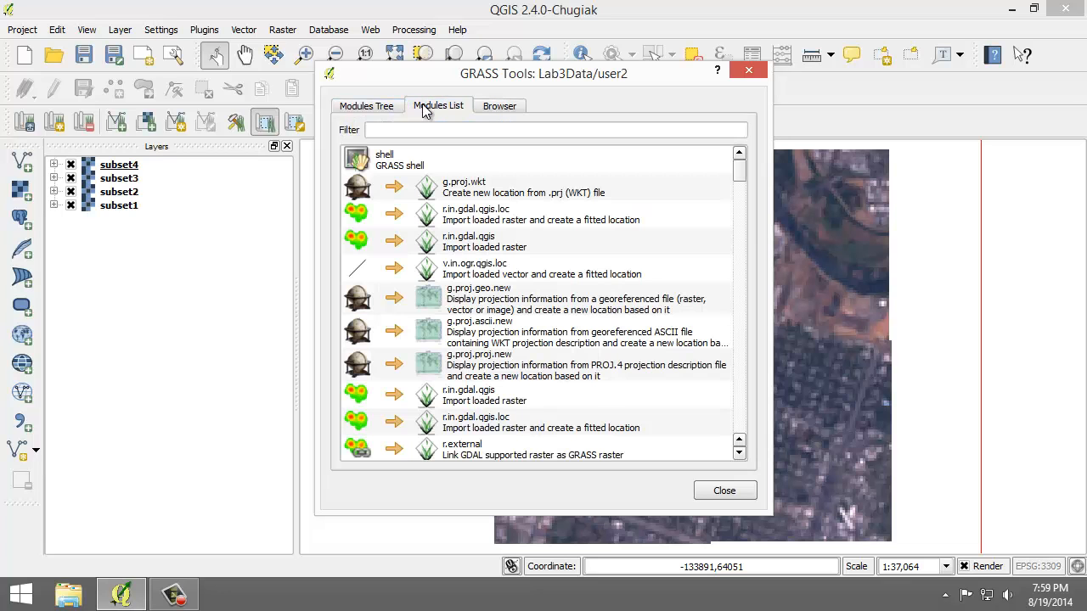
{"action": "left_click", "coordinate": [409, 130]}
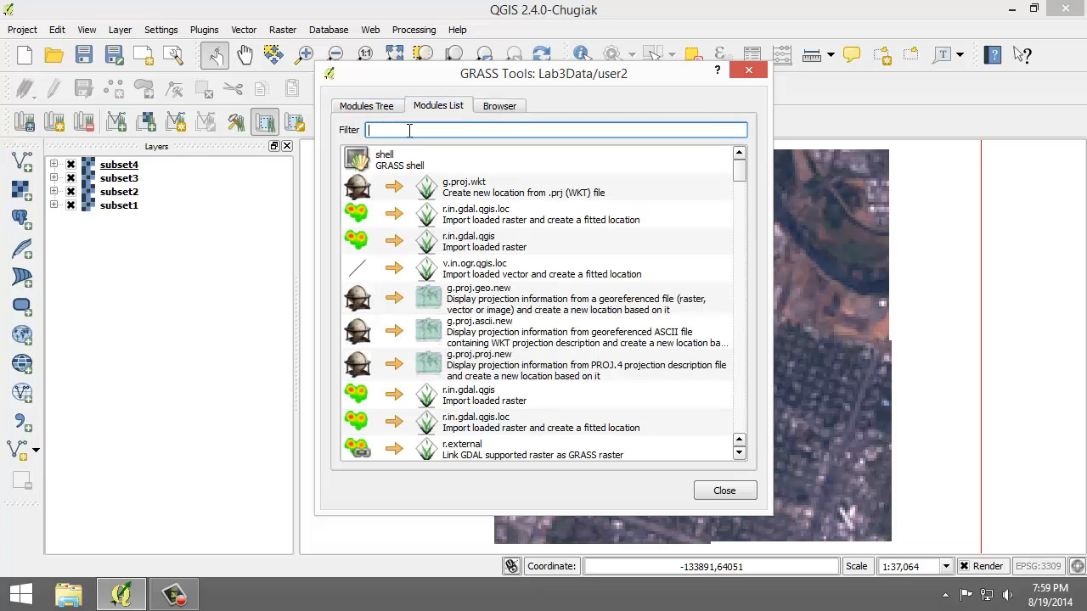
{"action": "type", "text": "region"}
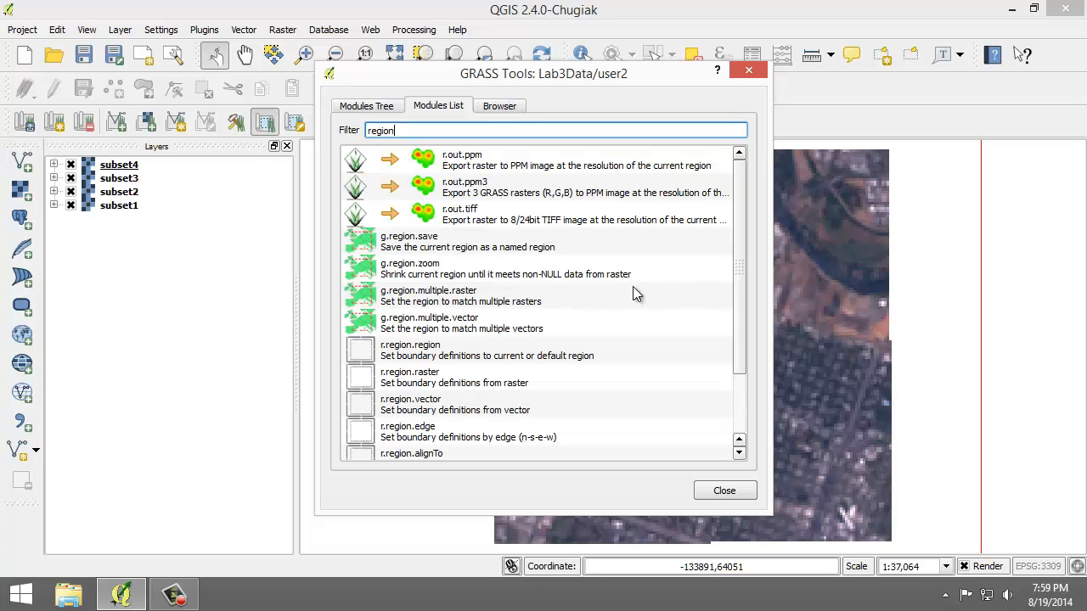
{"action": "left_click", "coordinate": [469, 296]}
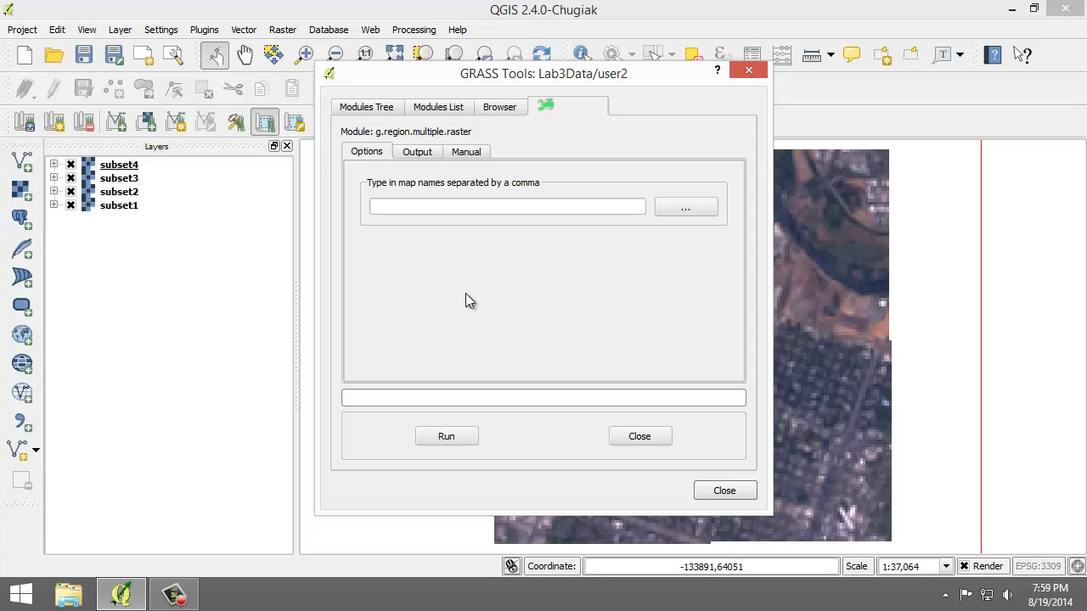
Set the GRASS region to match subset1,subset2,subset3,subset4, run the module and close GRASS Tools
{"action": "left_click", "coordinate": [416, 205]}
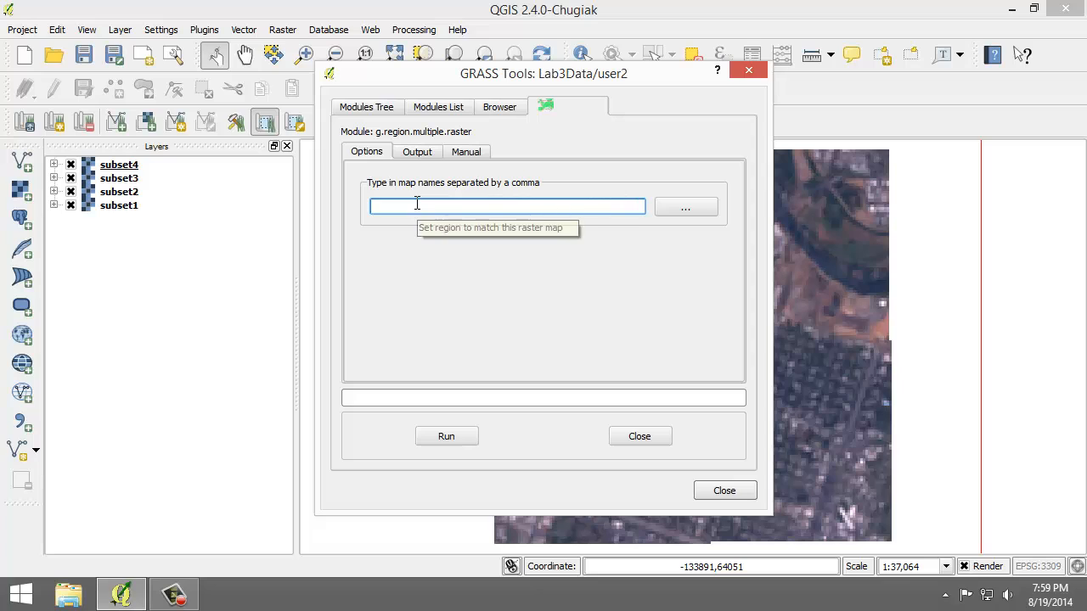
{"action": "type", "text": "subset1,su"}
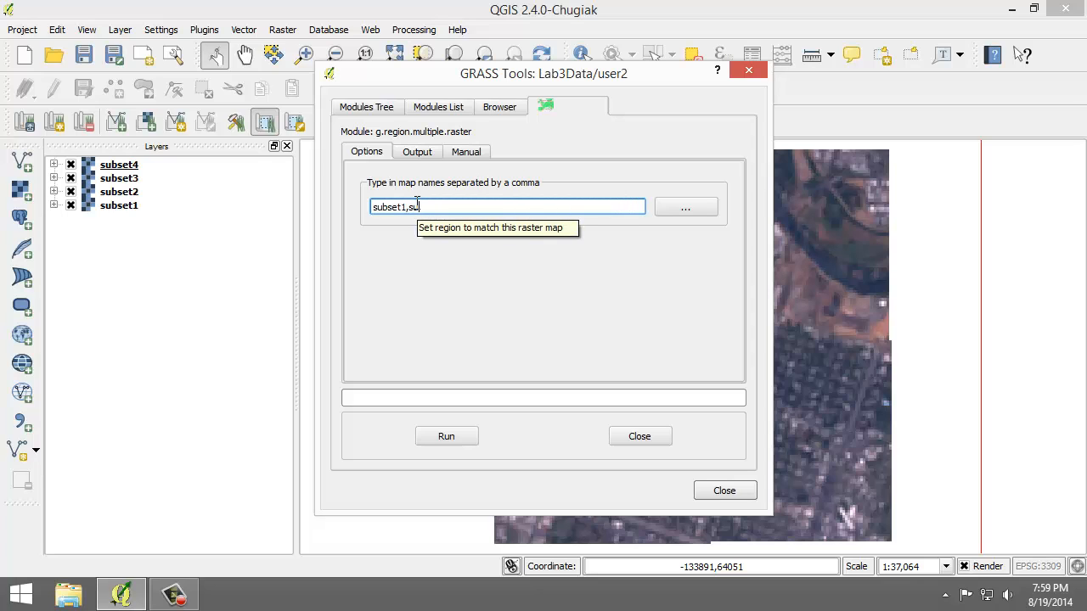
{"action": "type", "text": "bset2,subset3,subset45"}
{"action": "key", "text": "BackSpace"}
{"action": "left_click", "coordinate": [455, 434]}
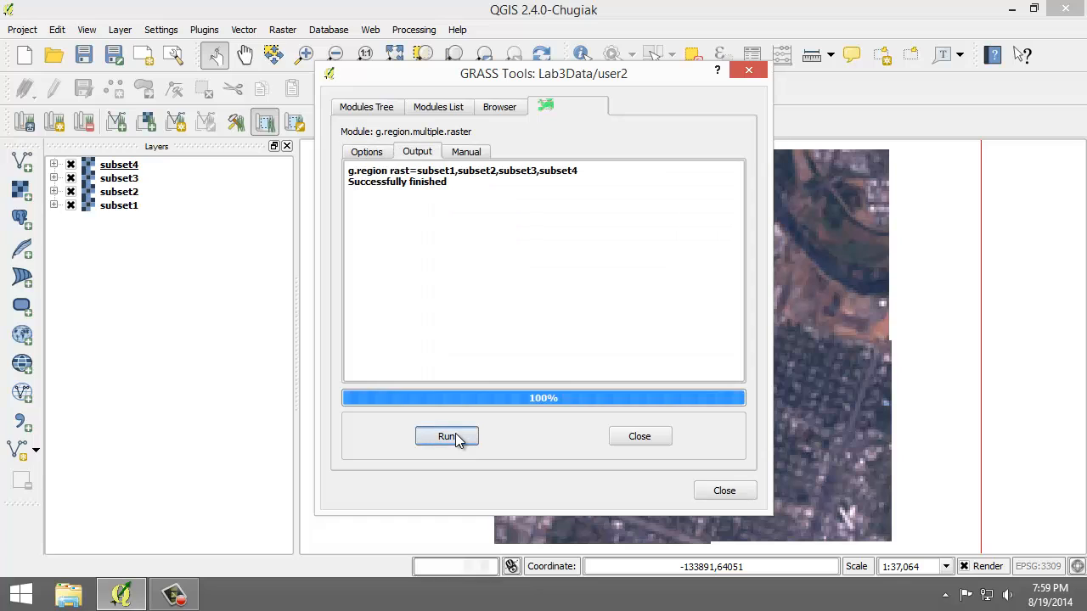
{"action": "left_click_drag", "start_coordinate": [448, 181], "coordinate": [354, 185]}
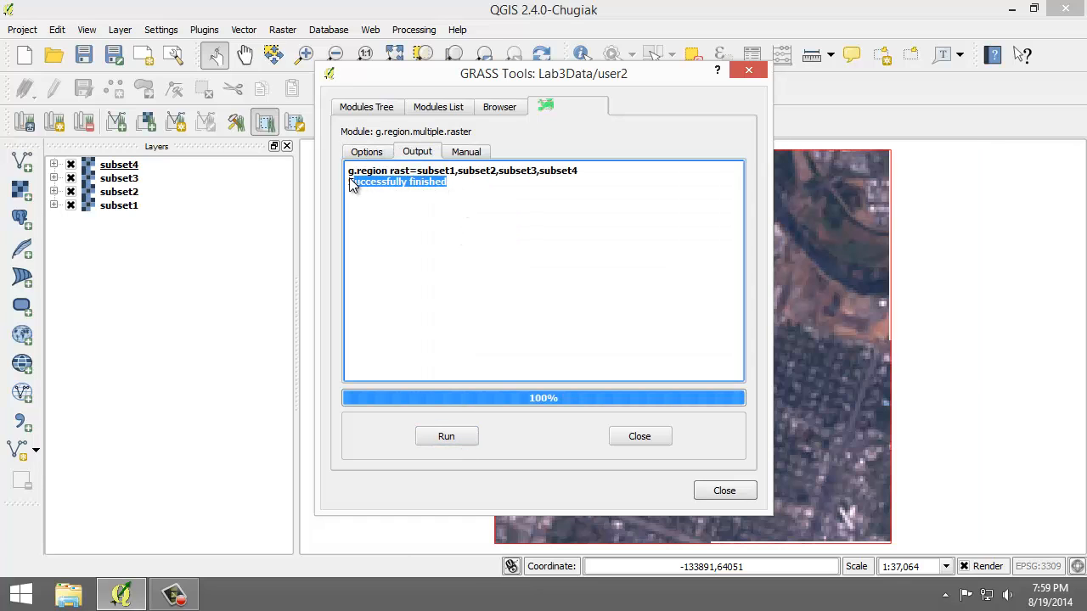
{"action": "left_click", "coordinate": [724, 492]}
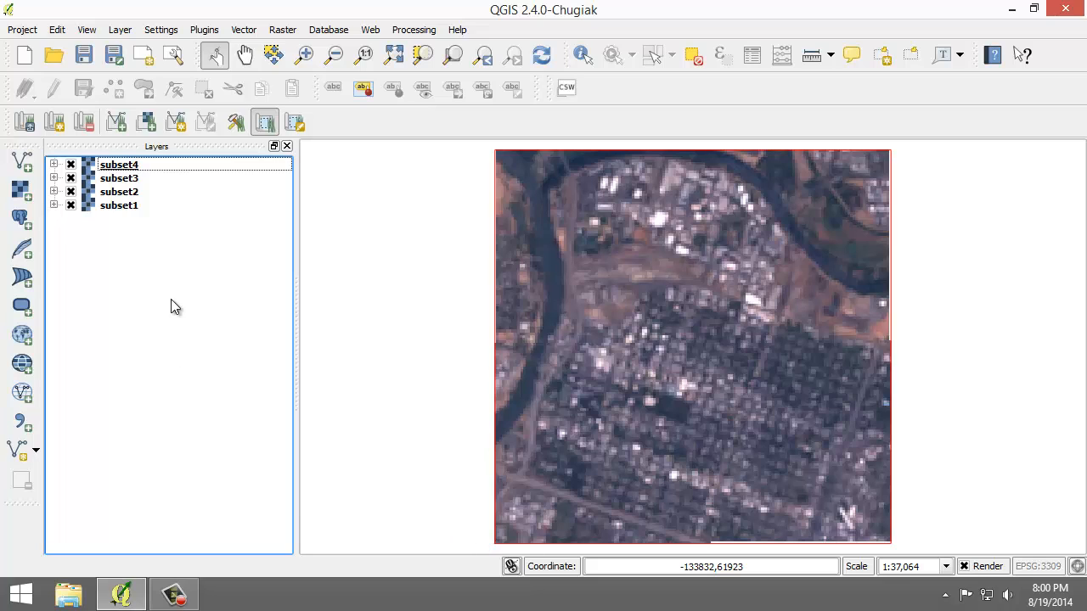
Reopen GRASS Tools, filter the modules by "patch" and open the r.patch module
{"action": "left_click", "coordinate": [236, 125]}
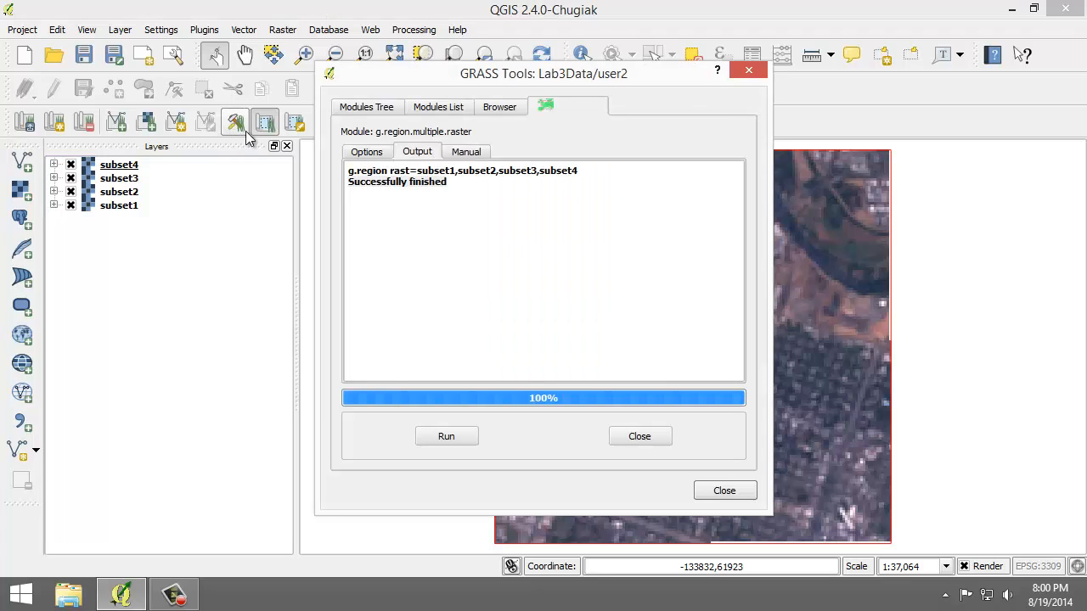
{"action": "left_click", "coordinate": [446, 115]}
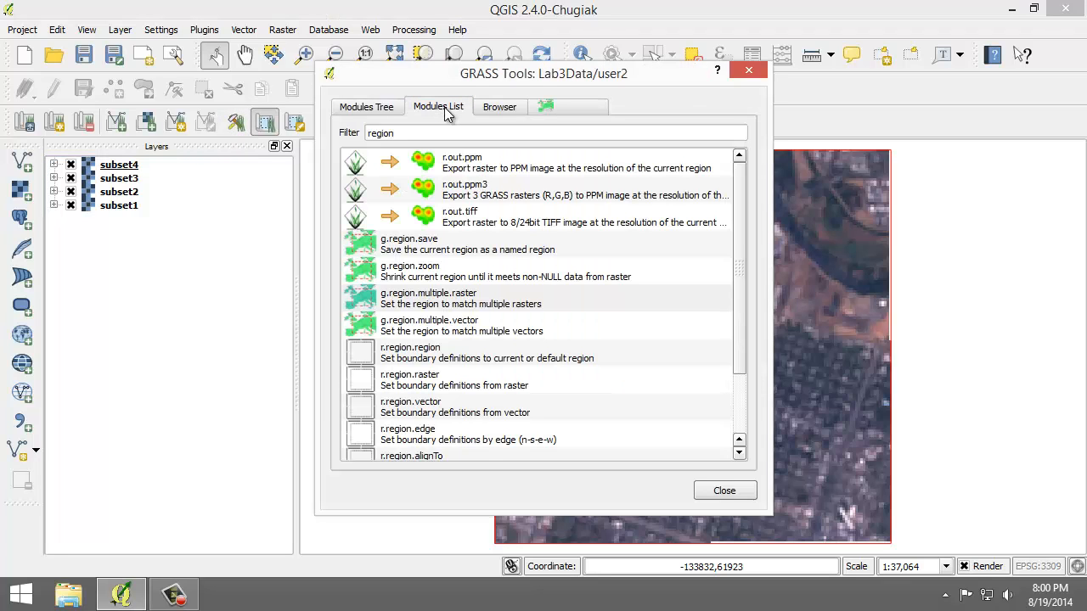
{"action": "left_click", "coordinate": [418, 133]}
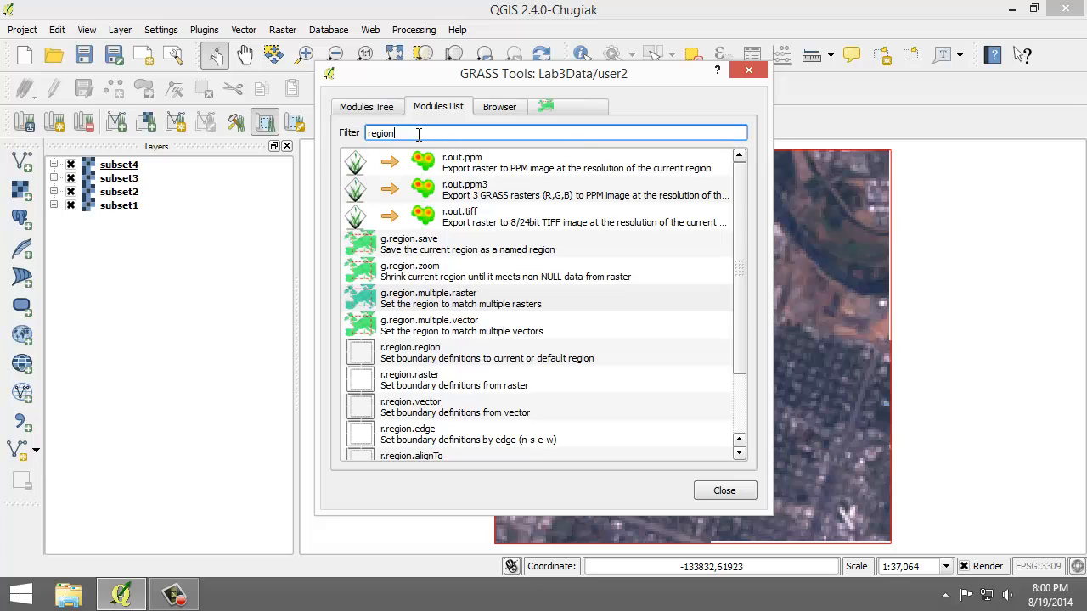
{"action": "key", "text": "ctrl+a"}
{"action": "type", "text": "patch"}
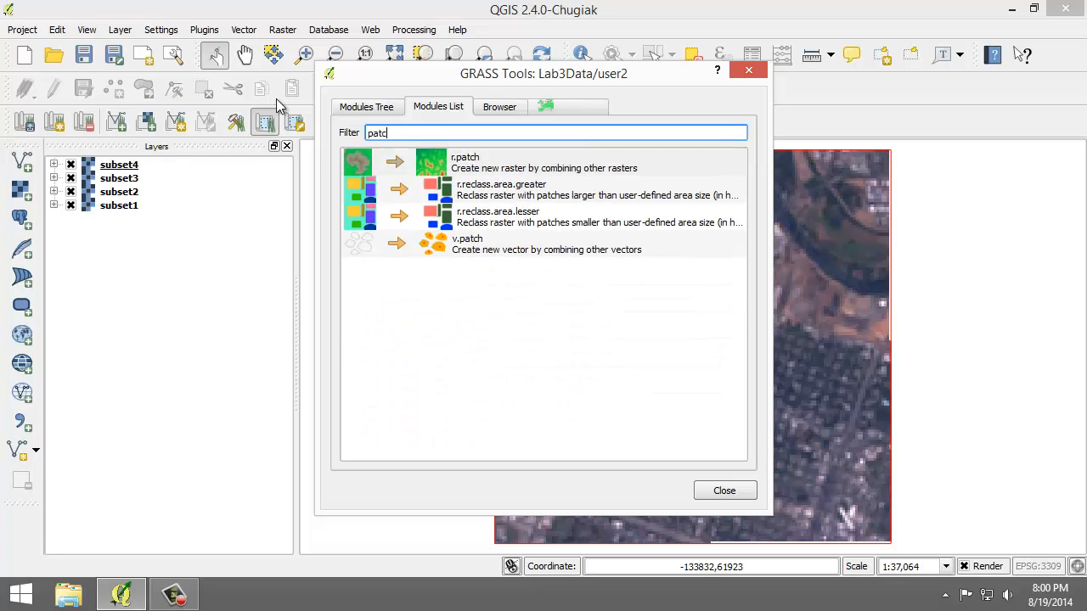
{"action": "double_click", "coordinate": [480, 162]}
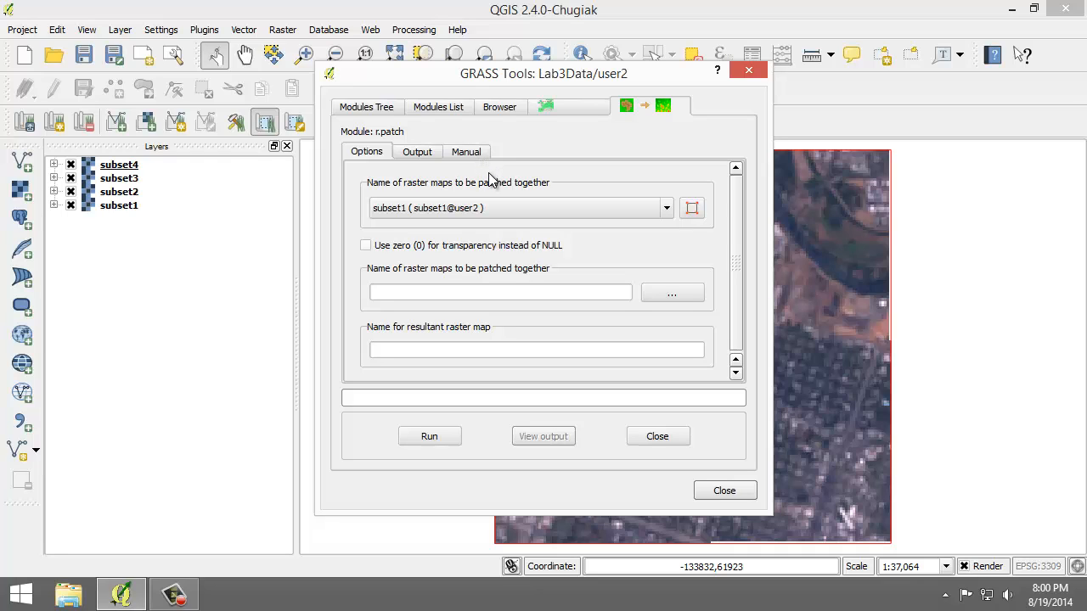
Run r.patch with input raster subset1 and the map list subset1,subset2,subset3,subset4, naming the resultant raster mosaic
{"action": "left_click", "coordinate": [492, 208]}
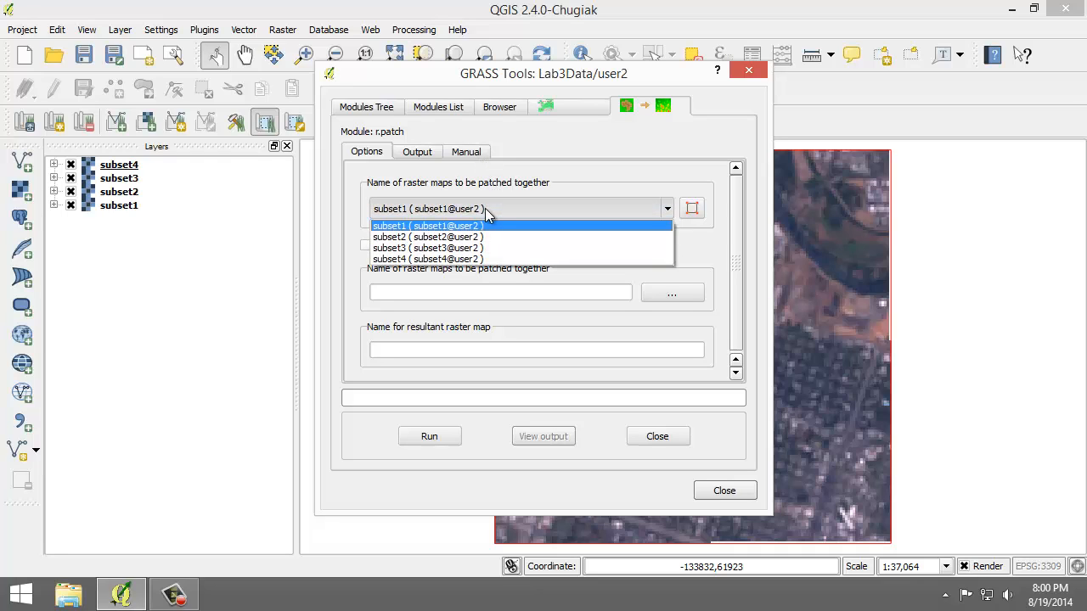
{"action": "left_click", "coordinate": [466, 226]}
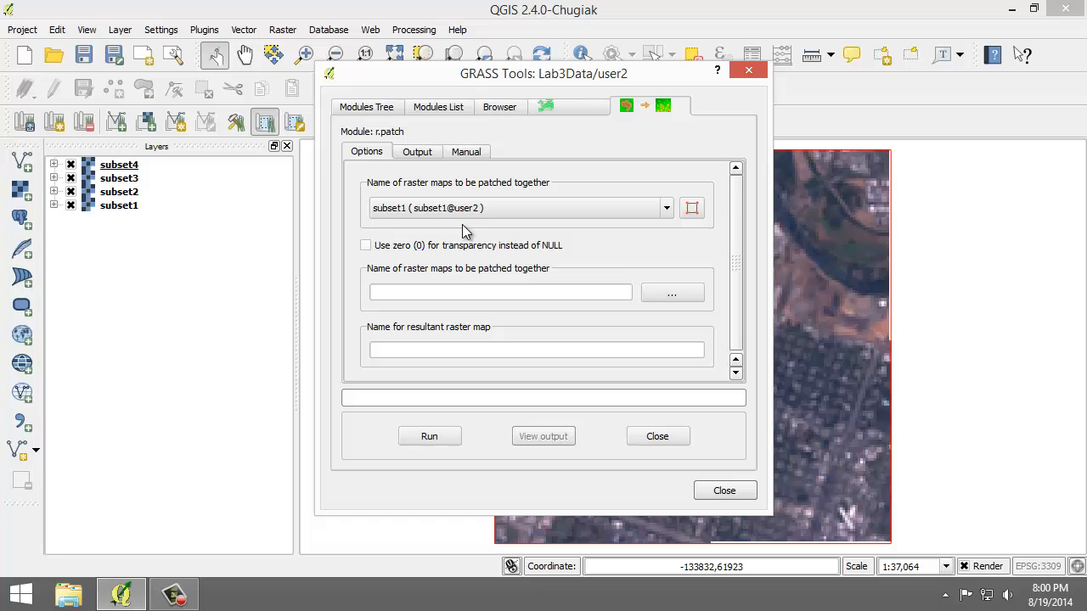
{"action": "left_click", "coordinate": [427, 292]}
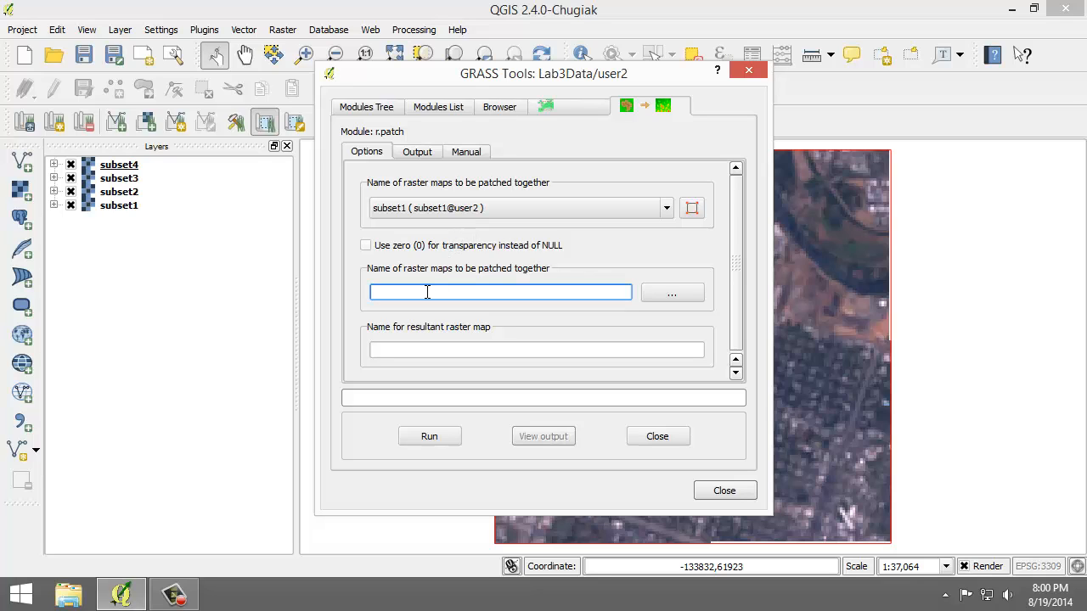
{"action": "type", "text": "subset1,subset2,subset3,subset4"}
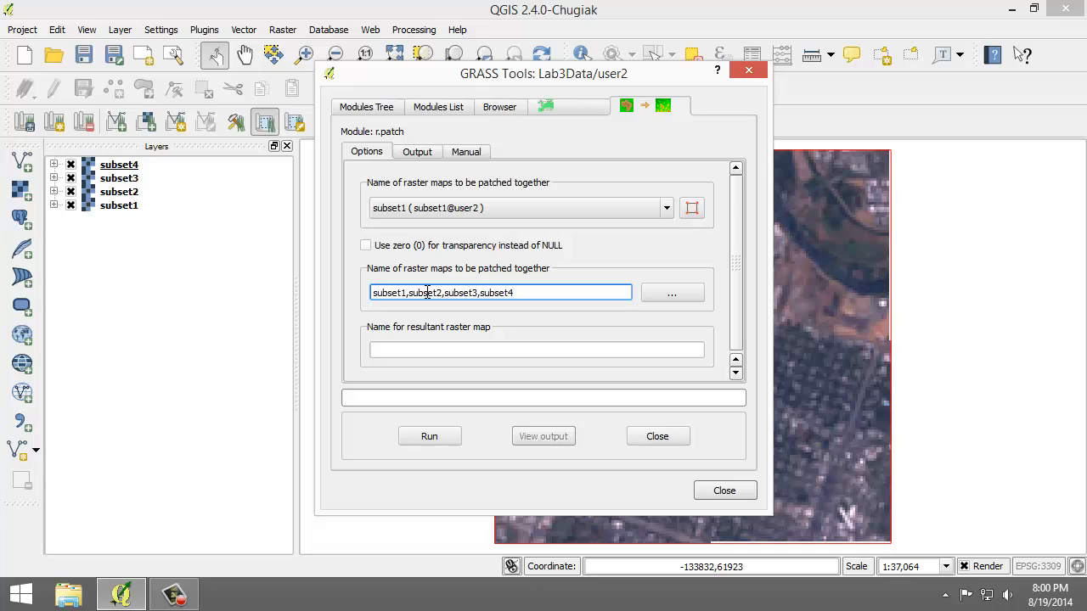
{"action": "left_click", "coordinate": [434, 346]}
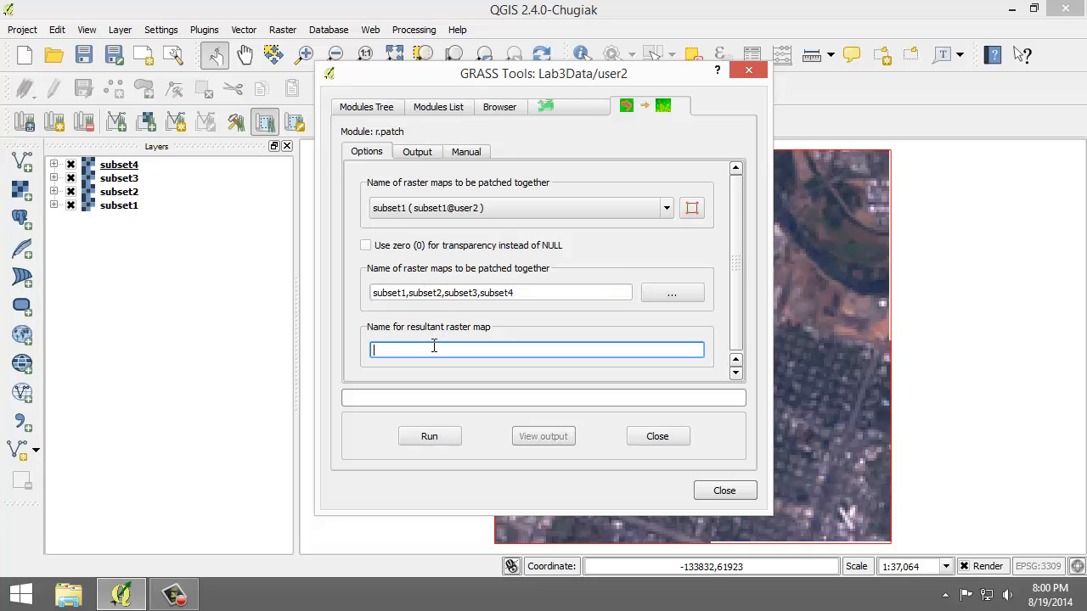
{"action": "type", "text": "mosia"}
{"action": "key", "text": "BackSpace"}
{"action": "key", "text": "BackSpace"}
{"action": "type", "text": "aic"}
{"action": "left_click", "coordinate": [443, 437]}
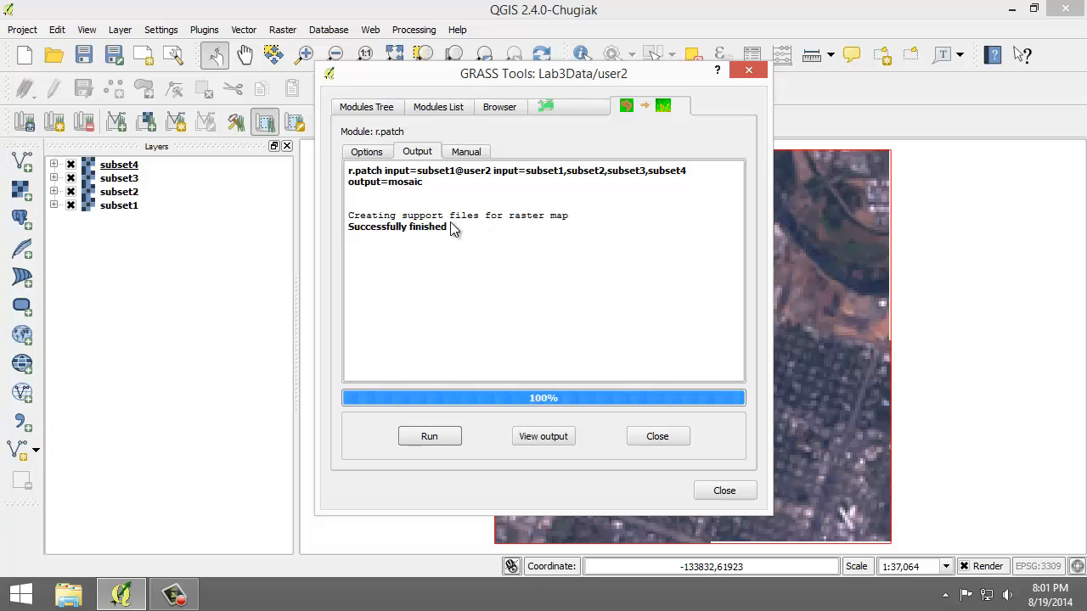
Add the r.patch output raster mosaic to the map and close GRASS Tools
{"action": "left_click_drag", "start_coordinate": [451, 228], "coordinate": [347, 231]}
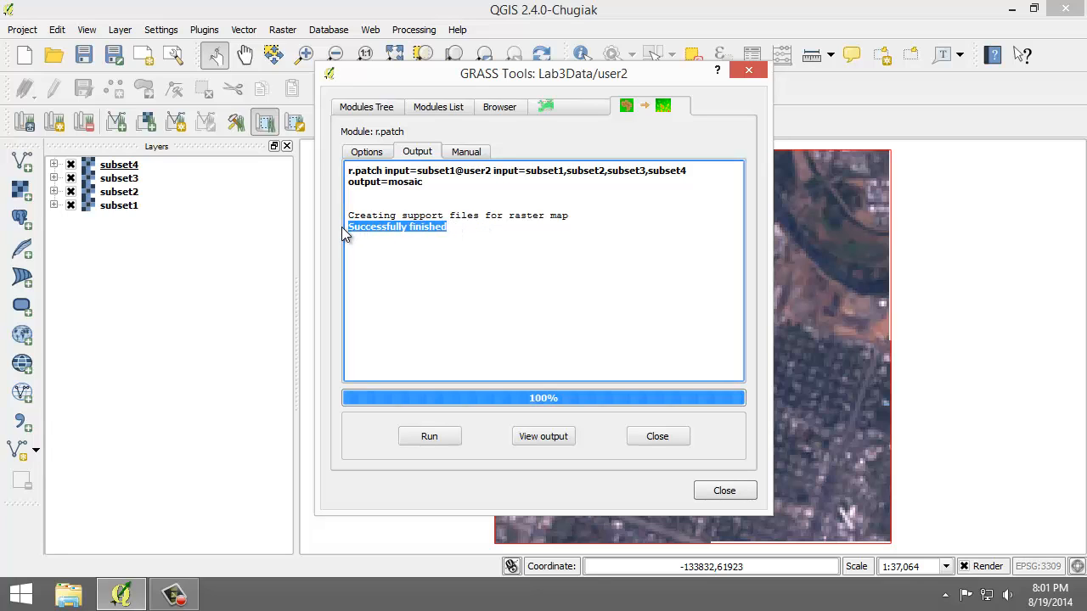
{"action": "left_click", "coordinate": [463, 260]}
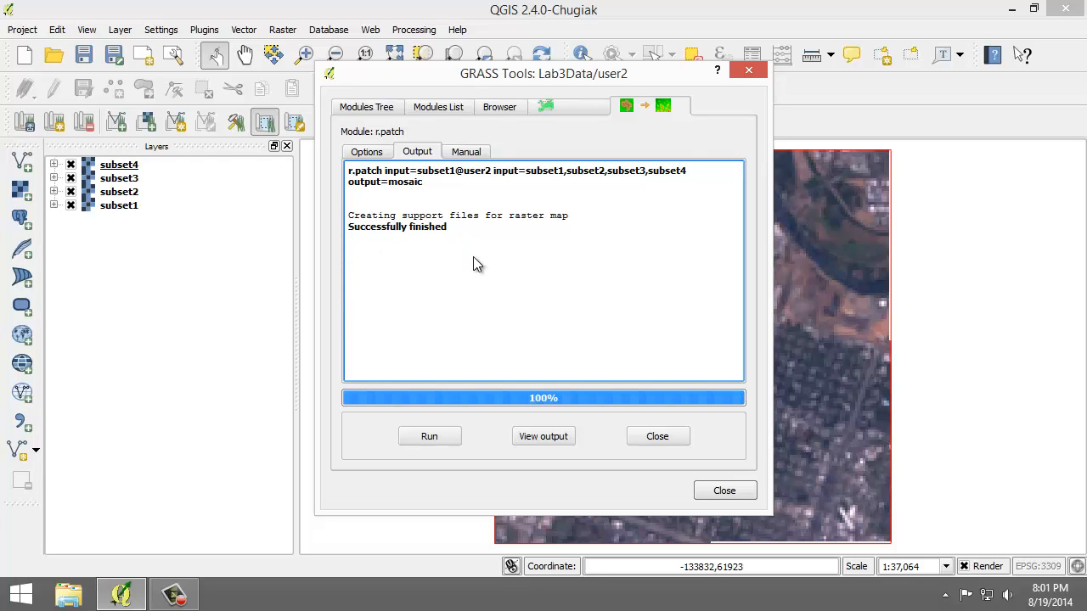
{"action": "left_click", "coordinate": [545, 438]}
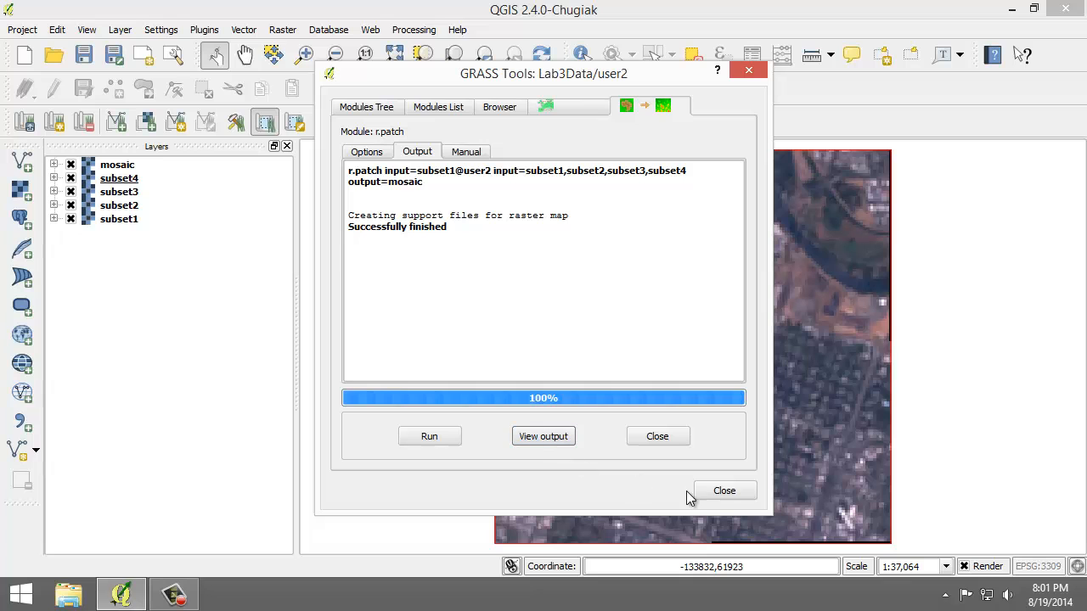
{"action": "left_click", "coordinate": [724, 491]}
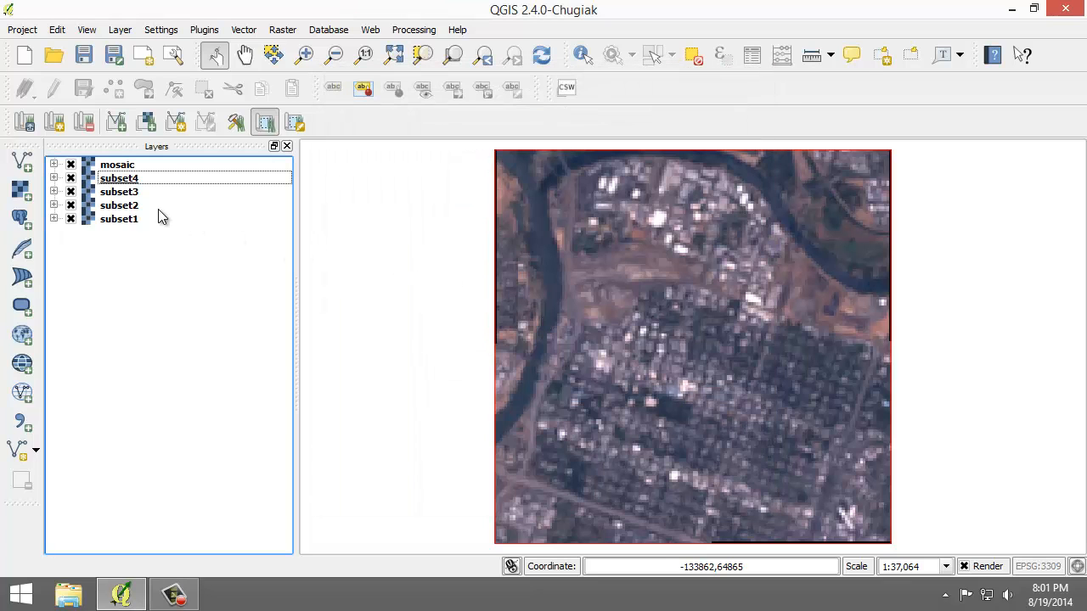
Hide the subset4 and subset3 layers and toggle the mosaic layer's visibility to compare it with the visible subsets
{"action": "left_click", "coordinate": [71, 165]}
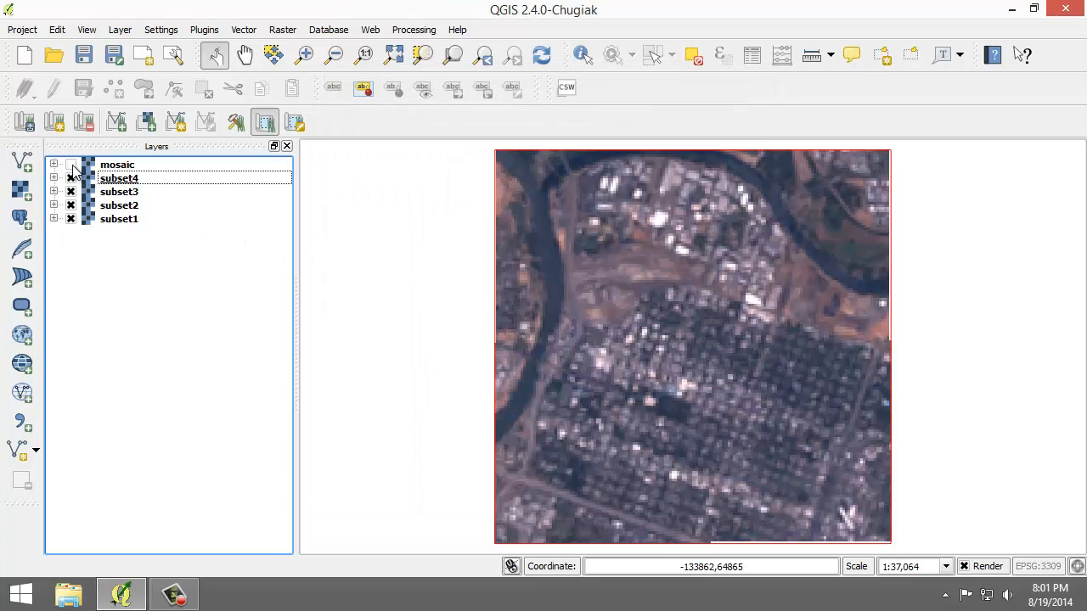
{"action": "left_click", "coordinate": [71, 165]}
{"action": "left_click", "coordinate": [71, 178]}
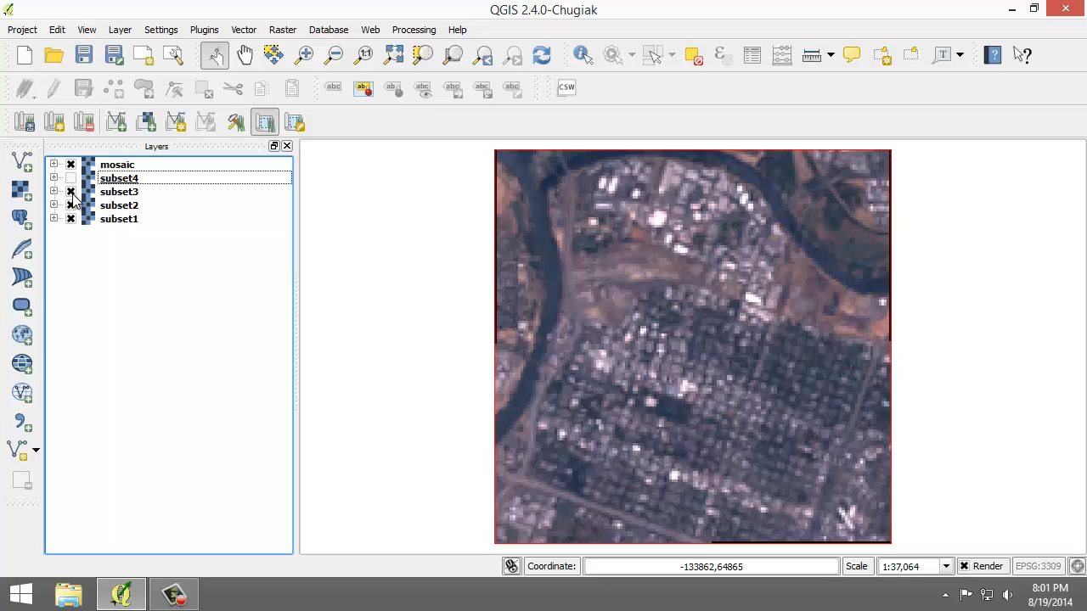
{"action": "left_click", "coordinate": [71, 192]}
{"action": "left_click", "coordinate": [72, 166]}
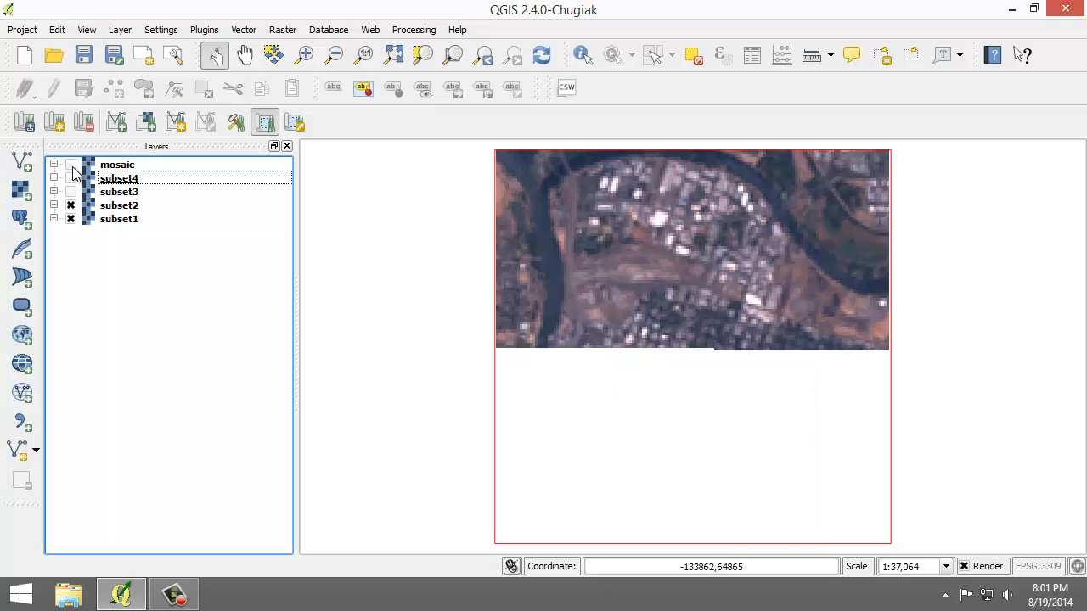
{"action": "left_click", "coordinate": [72, 167]}
{"action": "left_click", "coordinate": [73, 166]}
Show subset4 again and compare the subsets underneath with the mosaic by switching the mosaic layer on and off
{"action": "left_click", "coordinate": [71, 178]}
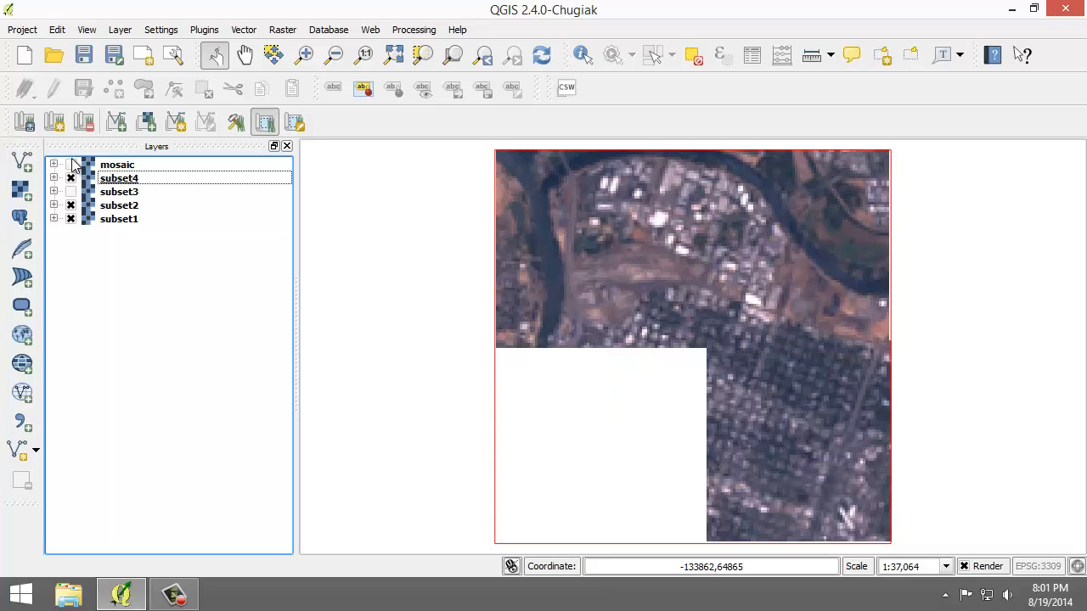
{"action": "left_click", "coordinate": [73, 166]}
{"action": "left_click", "coordinate": [72, 167]}
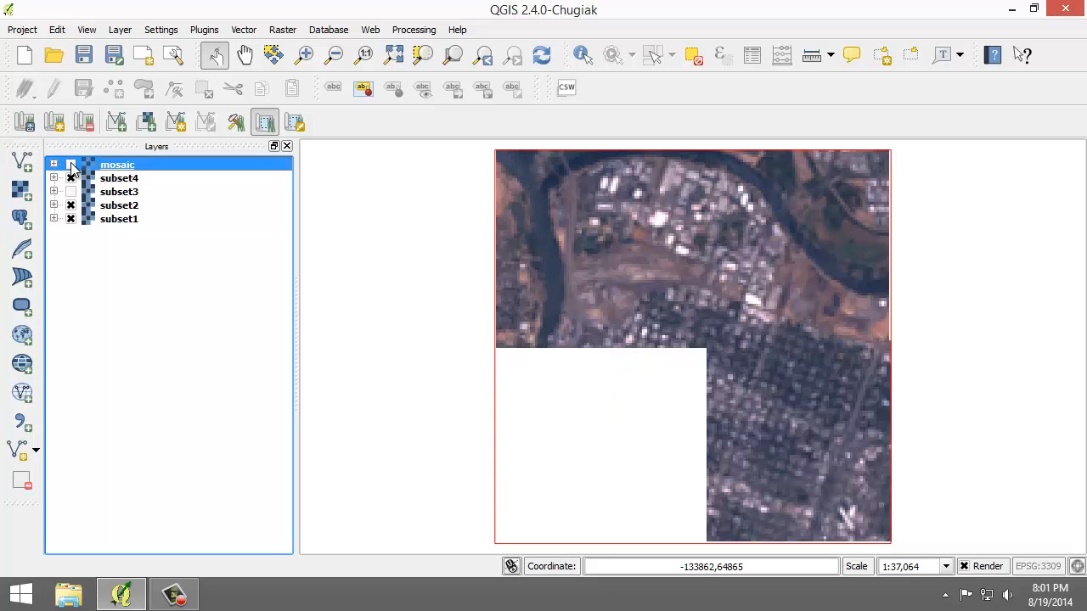
{"action": "left_click", "coordinate": [71, 164]}
Hide the subset2, subset1 and subset4 layers and display only the mosaic layer
{"action": "left_click", "coordinate": [72, 205]}
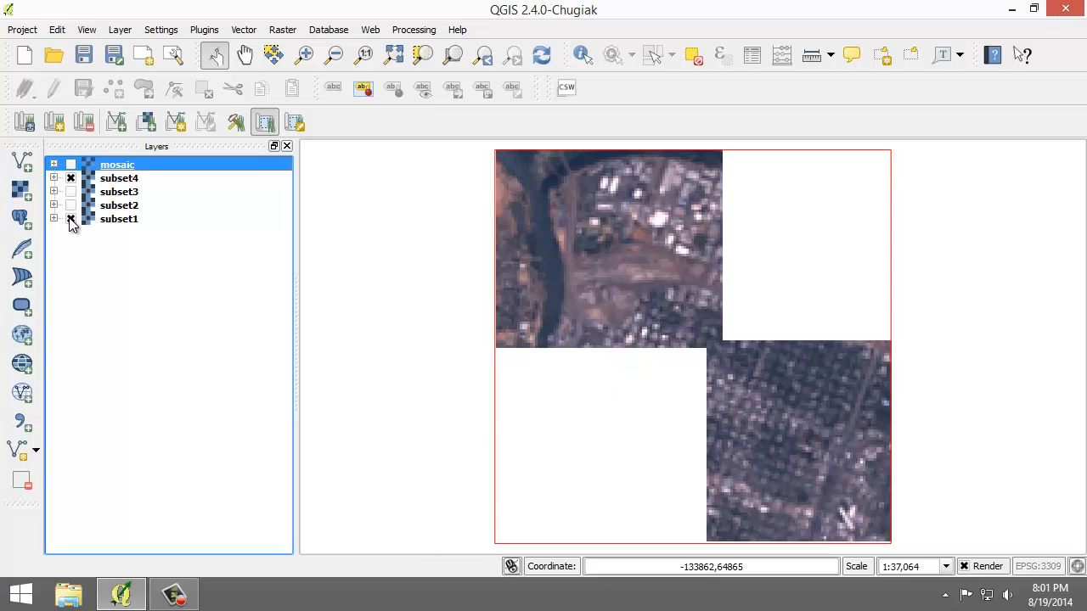
{"action": "left_click", "coordinate": [72, 219]}
{"action": "left_click", "coordinate": [71, 165]}
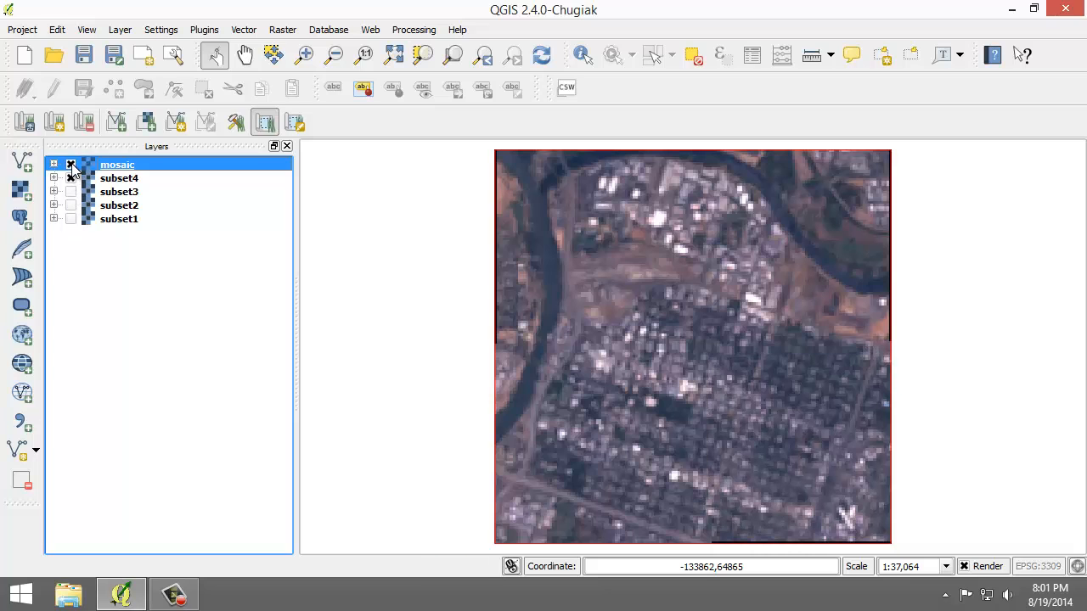
{"action": "left_click", "coordinate": [71, 165]}
{"action": "left_click", "coordinate": [71, 178]}
{"action": "left_click", "coordinate": [71, 165]}
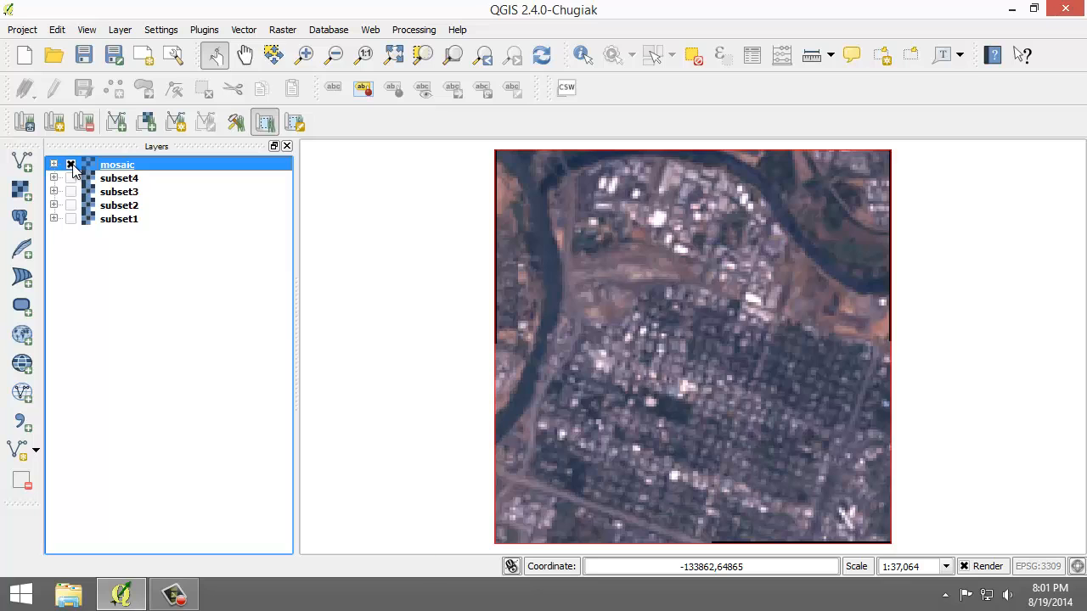